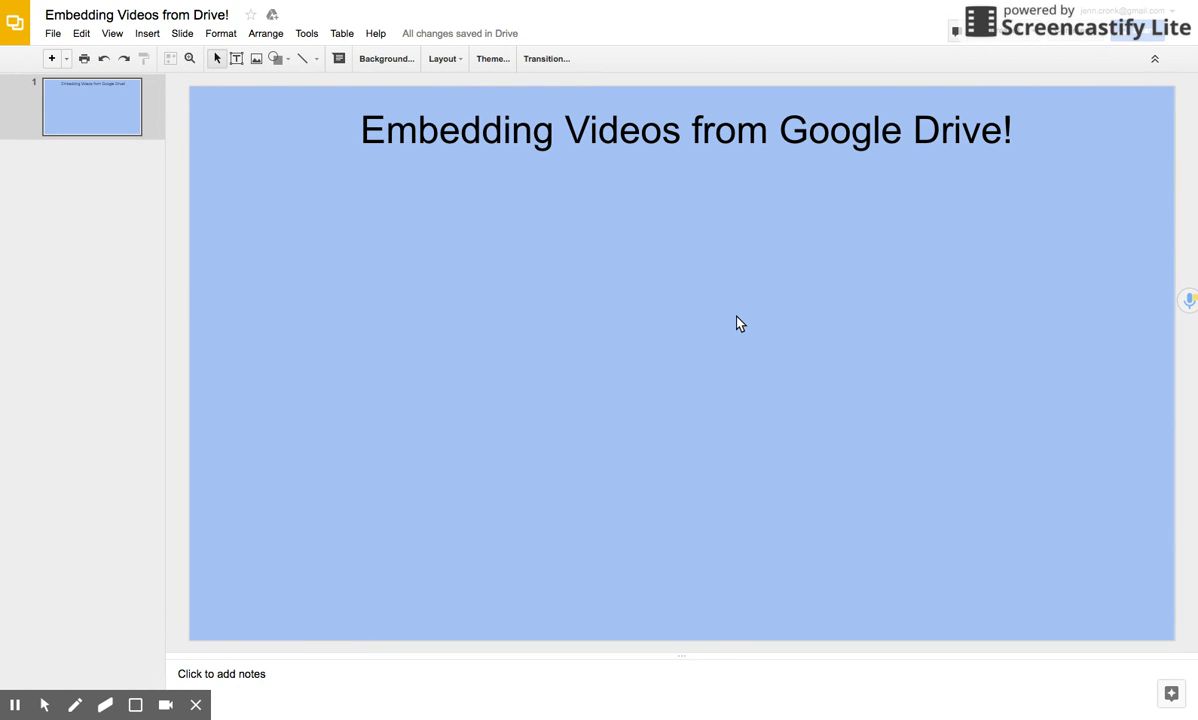
Insert the first My Drive video, the Jan 13, 2017 1:33 PM recording, onto the title slide.
left_click(148, 35)
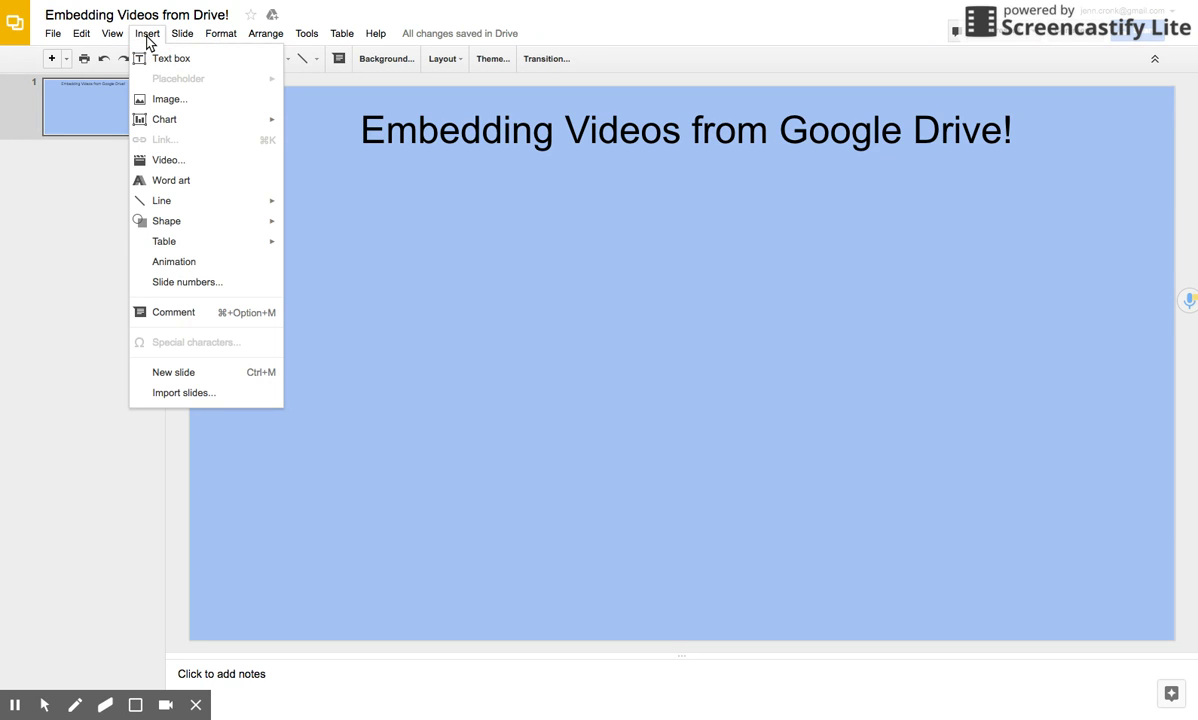
left_click(166, 162)
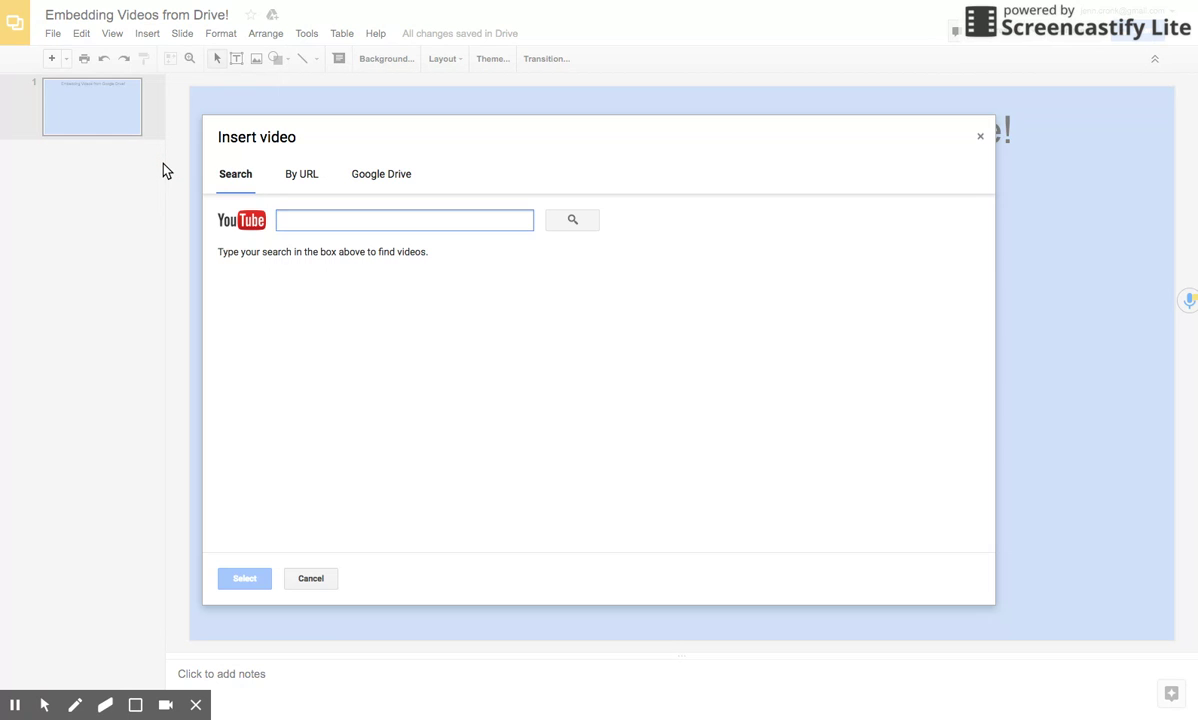
left_click(385, 180)
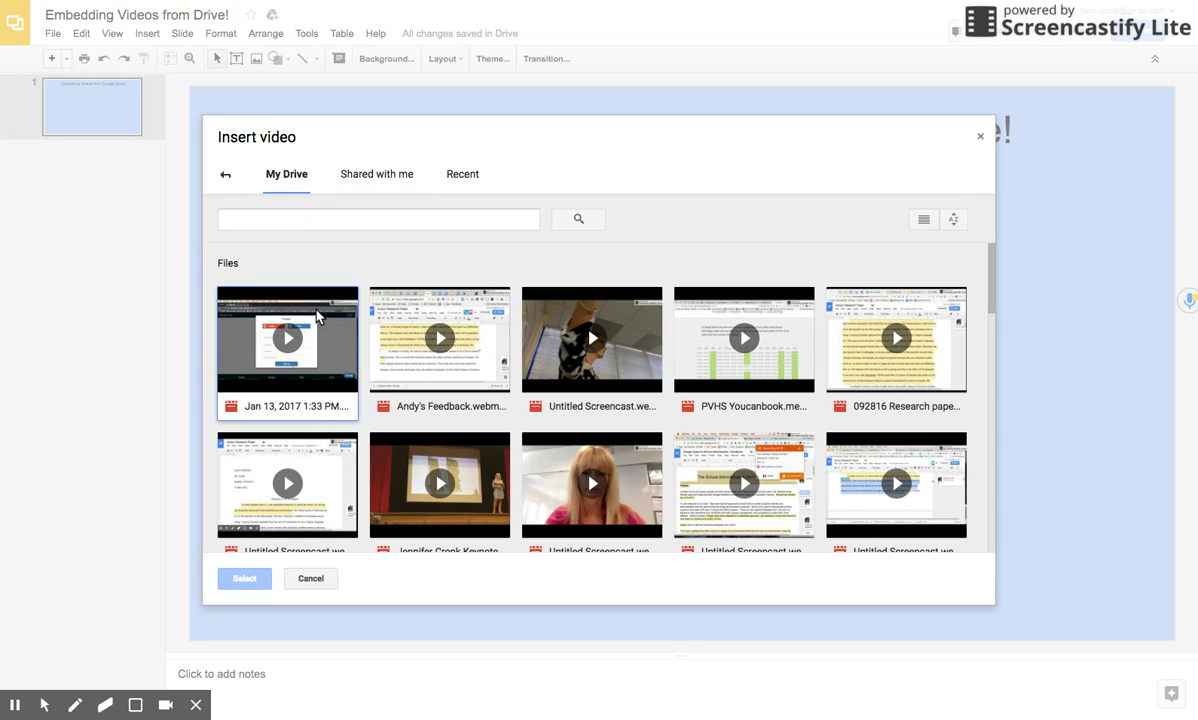
left_click(294, 302)
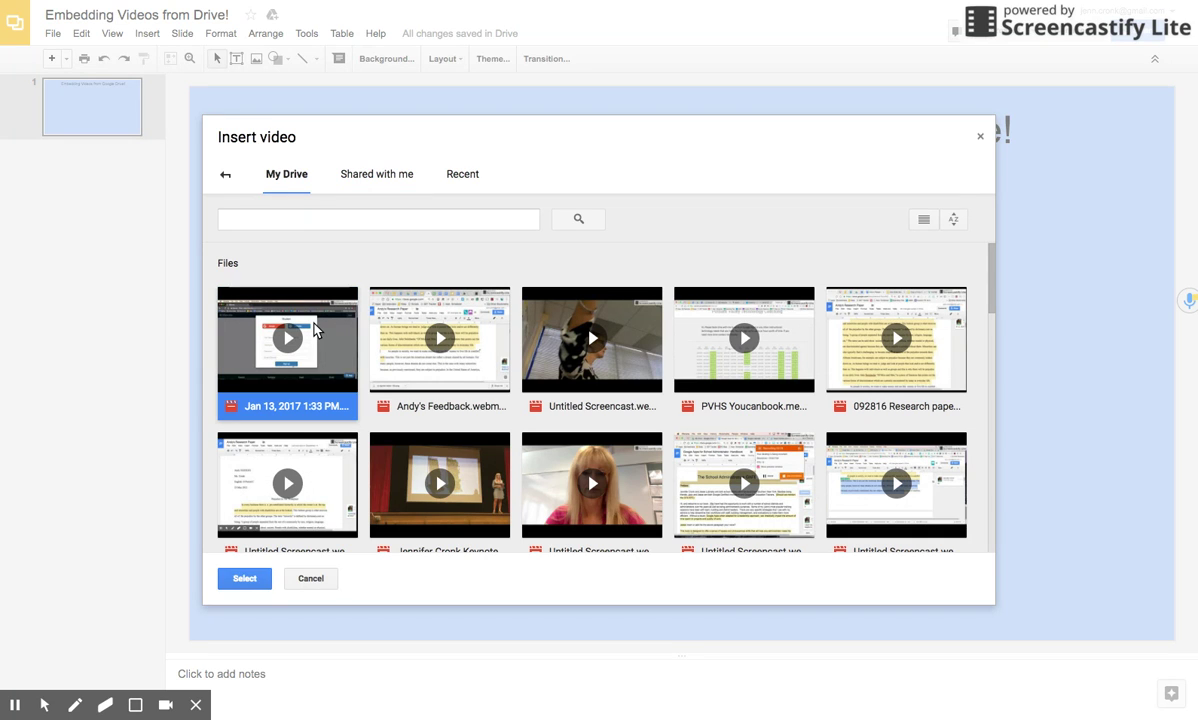
left_click(245, 578)
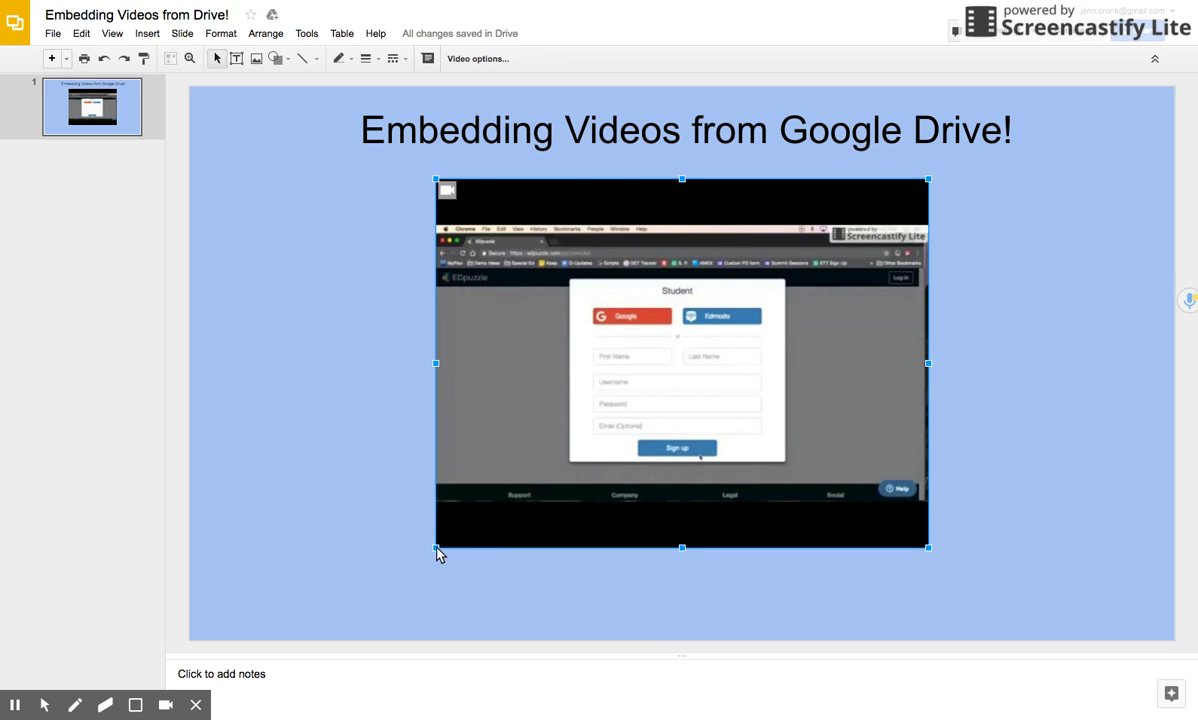
Enlarge the video by its corners and centre it beneath the title.
left_click_drag(437, 548, 376, 589)
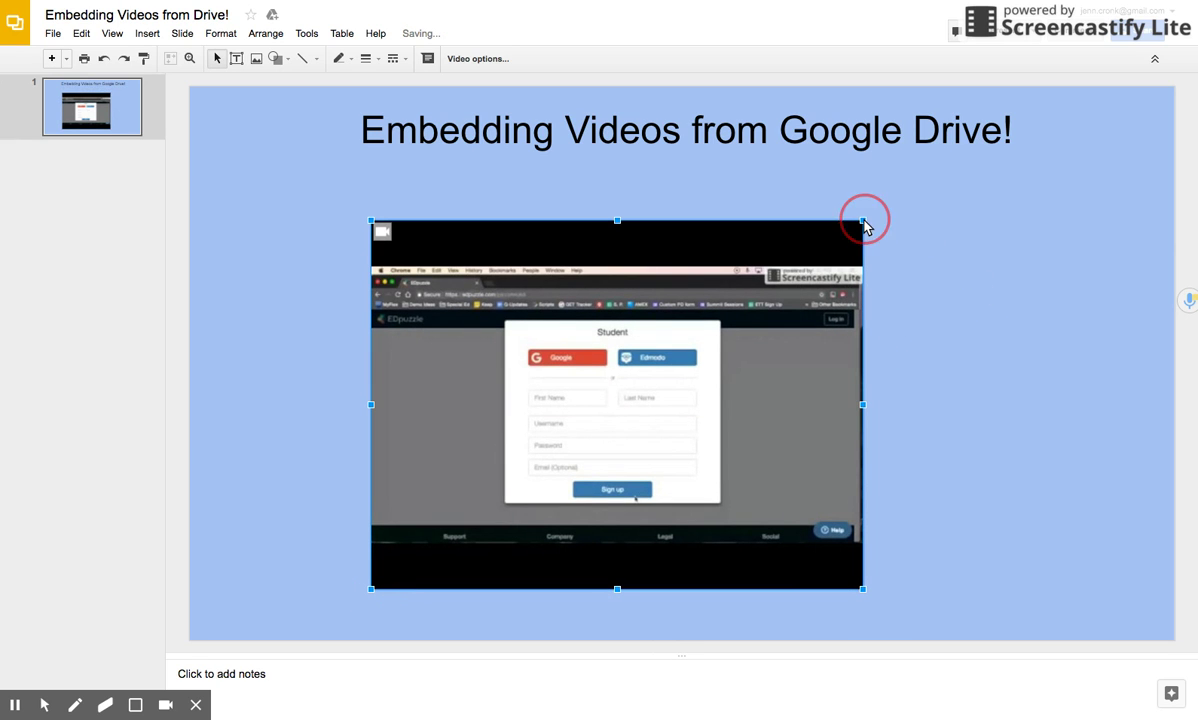
left_click_drag(863, 222, 945, 205)
left_click_drag(825, 342, 836, 346)
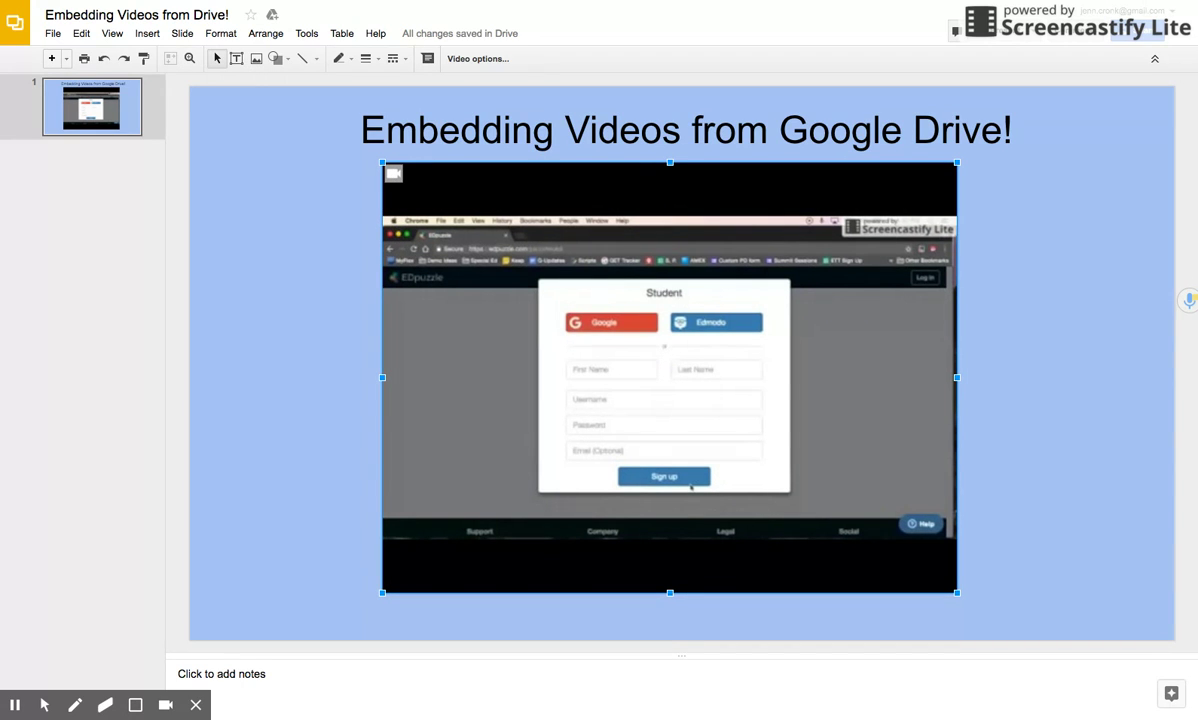
In the video's playback options, set the start time to 00:30 from the preview position.
right_click(838, 332)
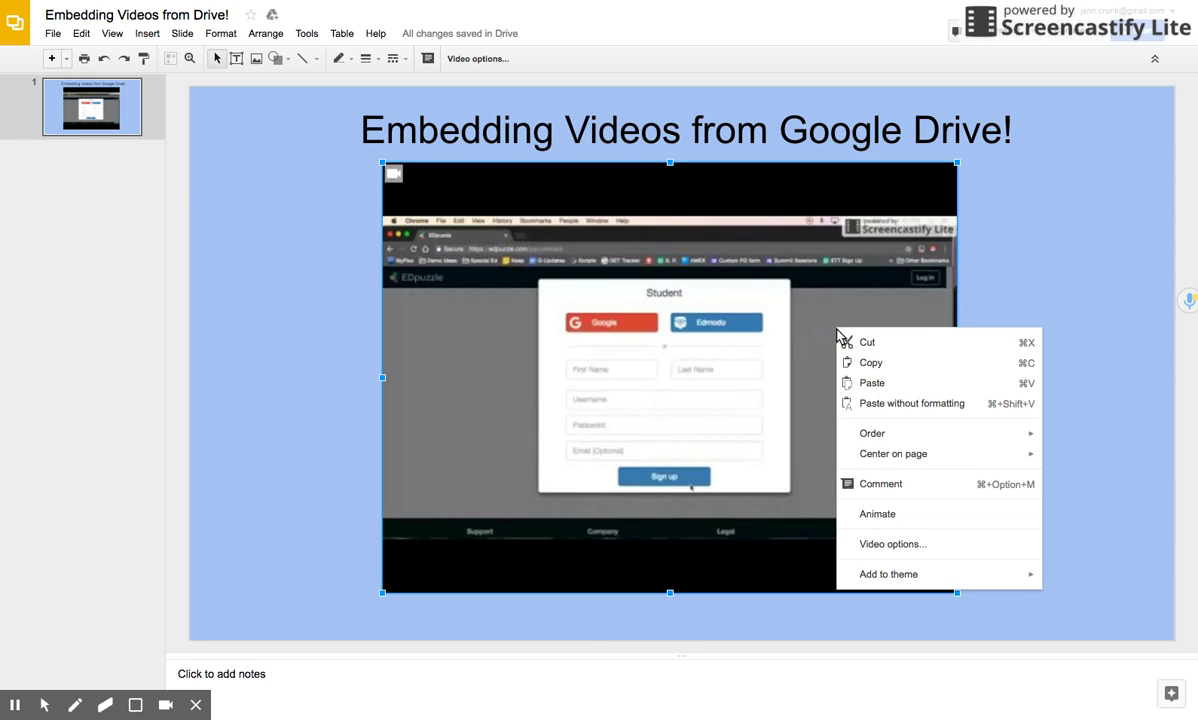
left_click(893, 546)
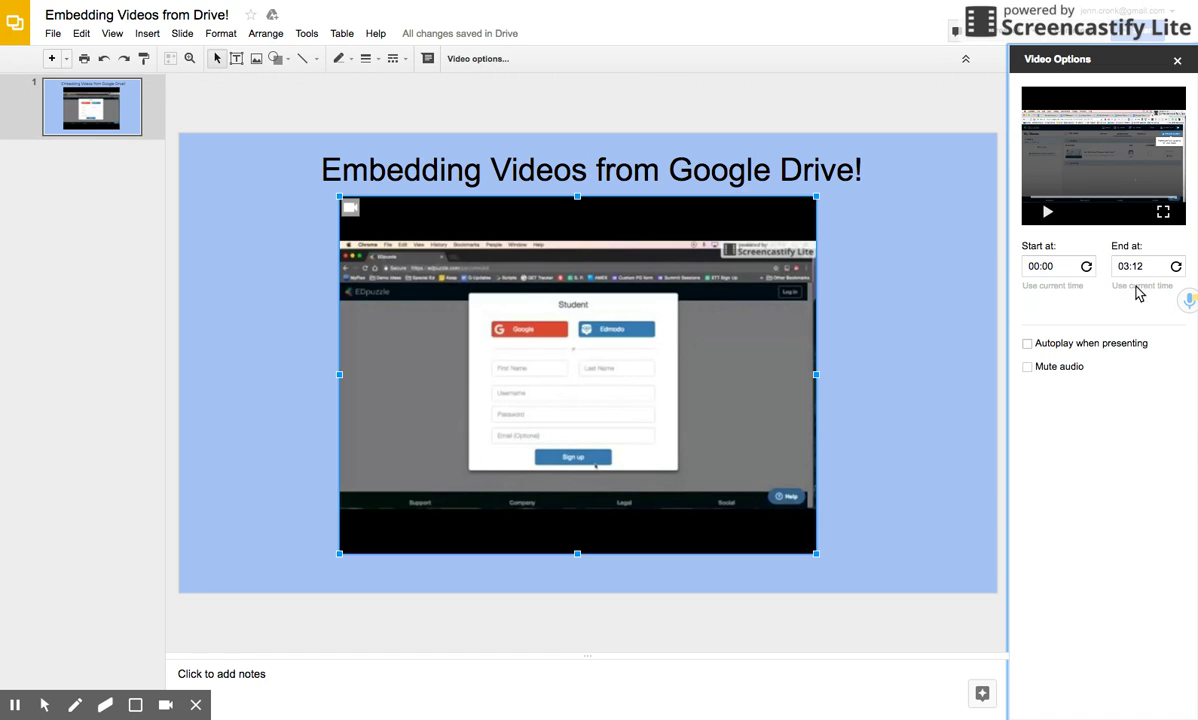
left_click(1047, 213)
left_click(1047, 213)
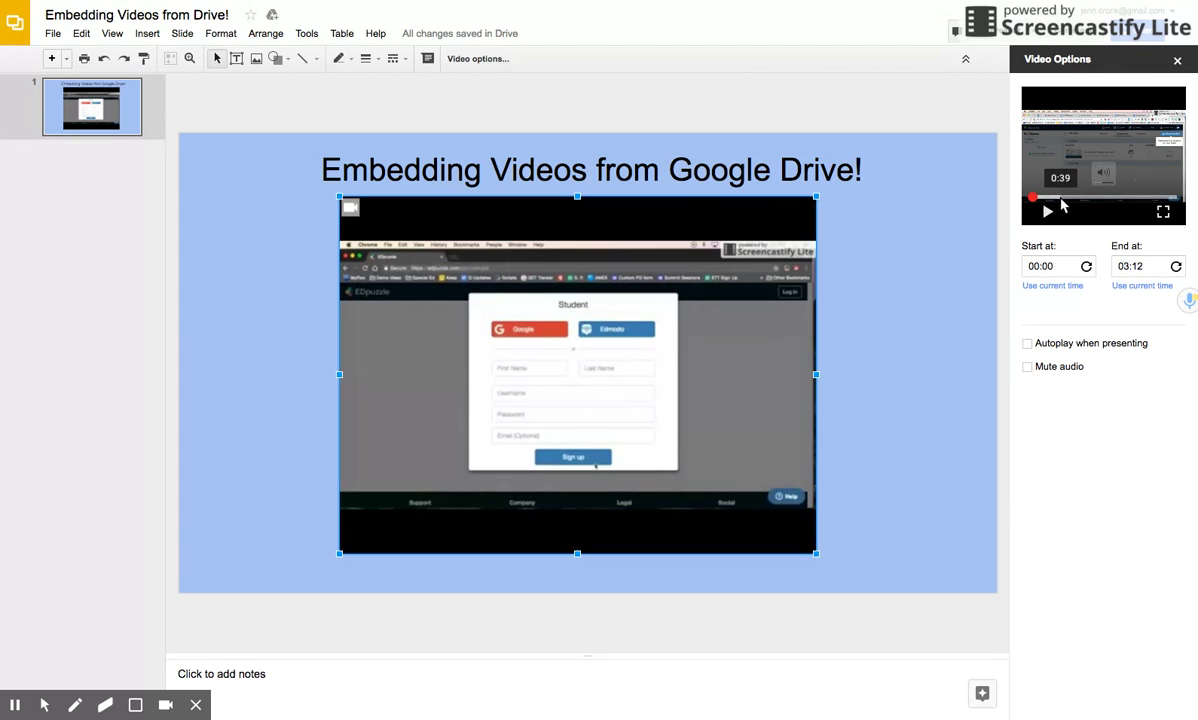
left_click(1055, 199)
left_click(1052, 287)
left_click(1044, 204)
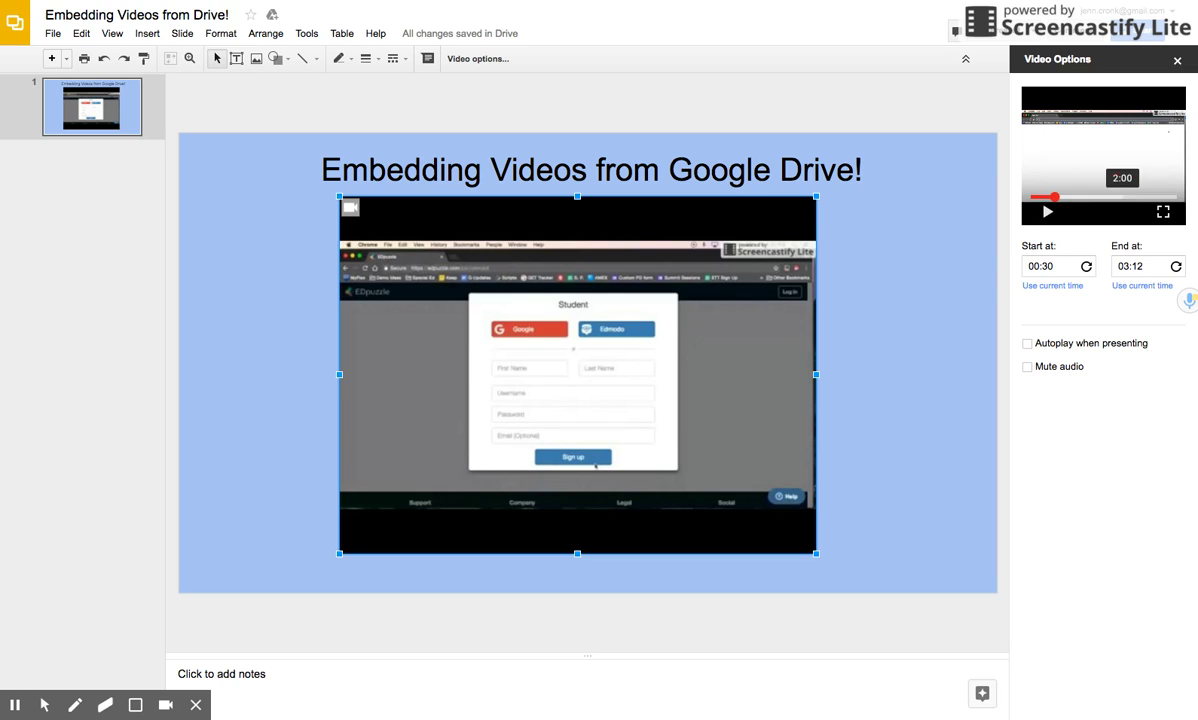
Set the video's end time to 02:00.
left_click(1123, 199)
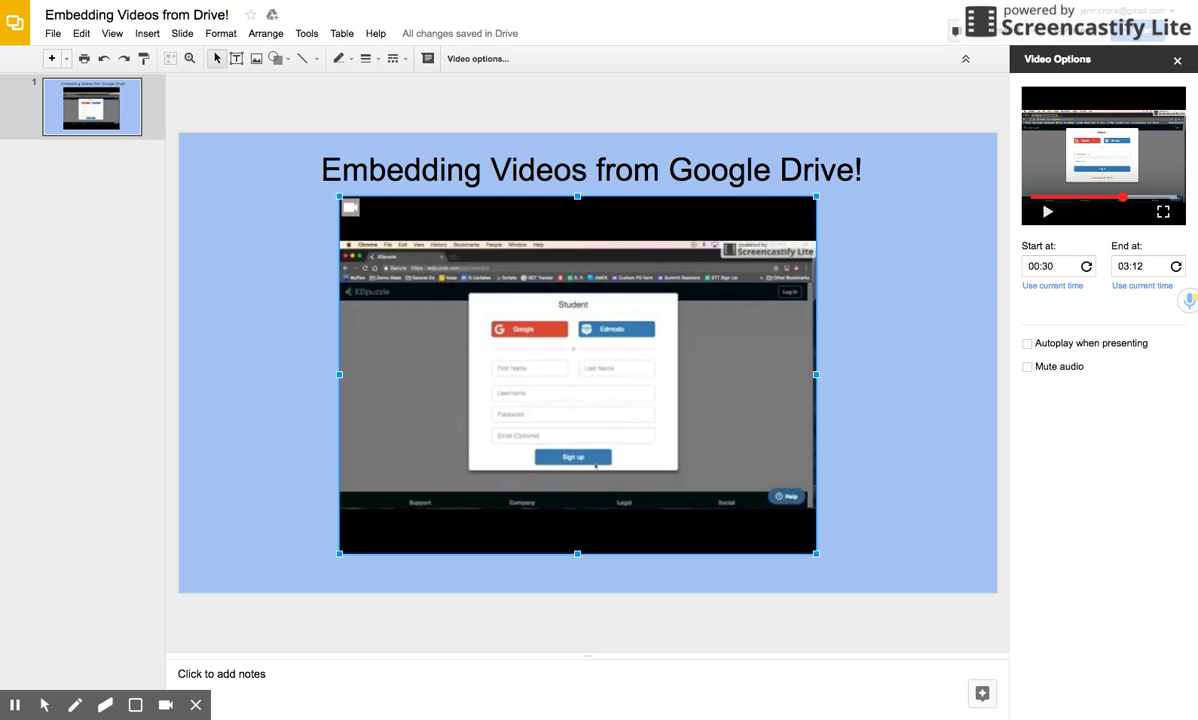
left_click(1140, 287)
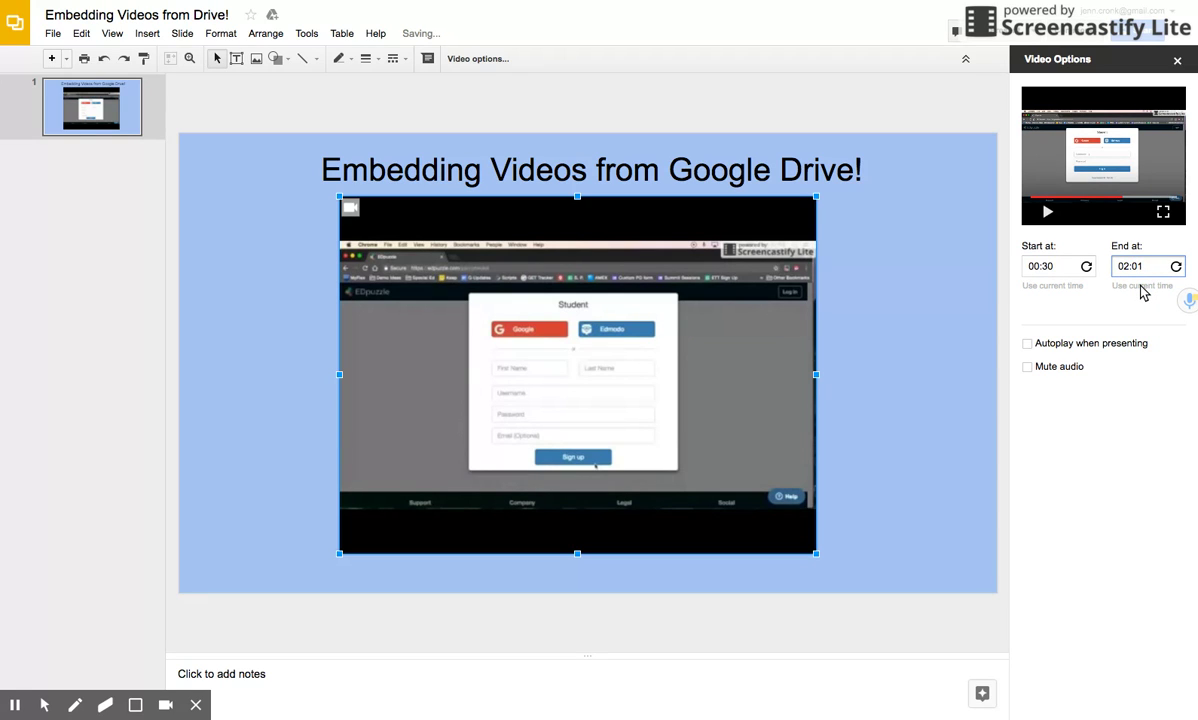
key("BackSpace")
type("0")
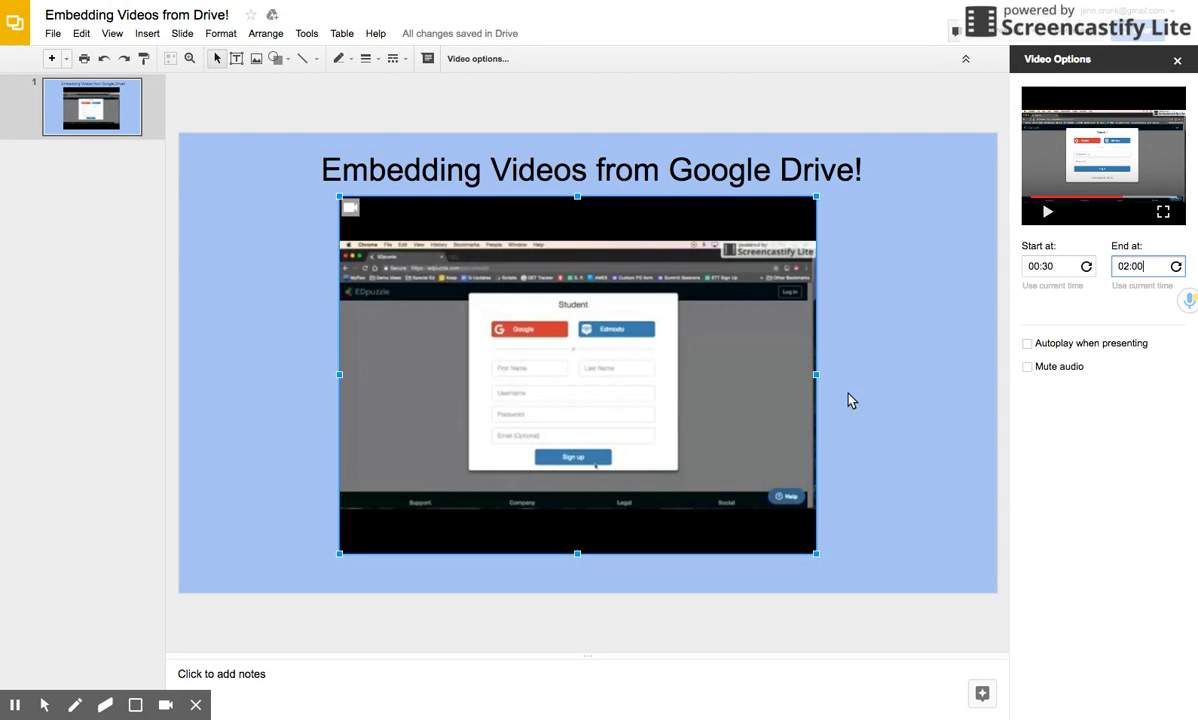
Duplicate slide 1, then select the video on the new slide 2.
right_click(108, 121)
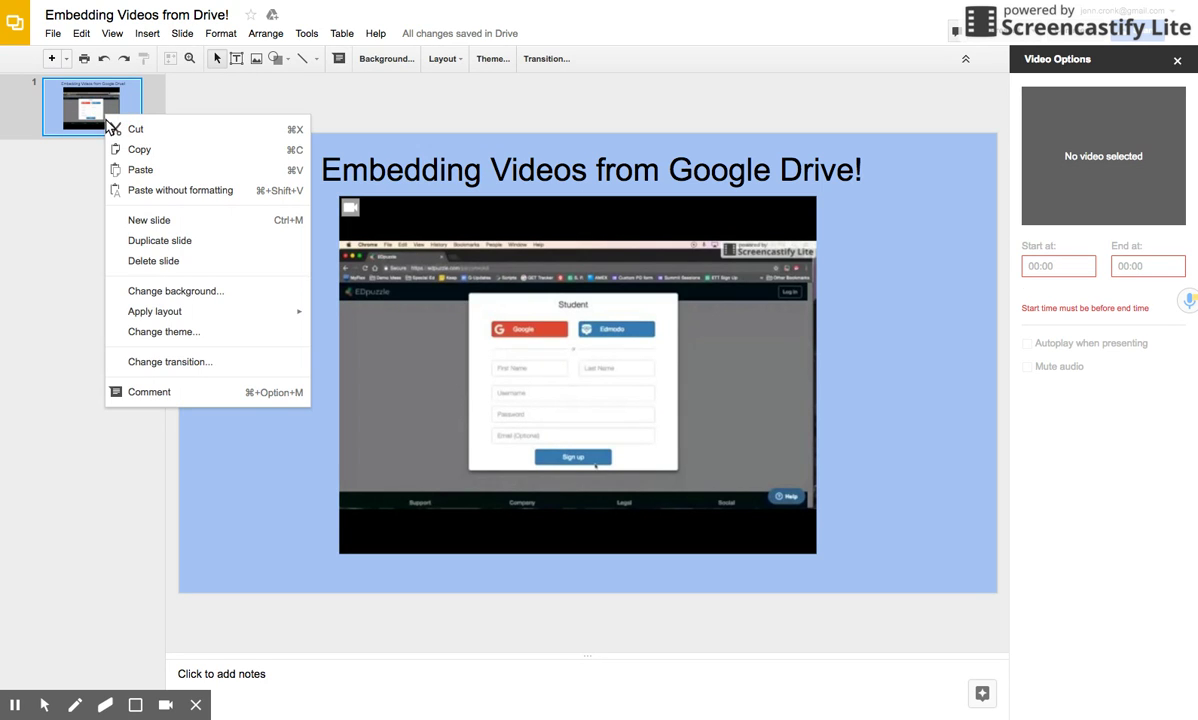
left_click(155, 243)
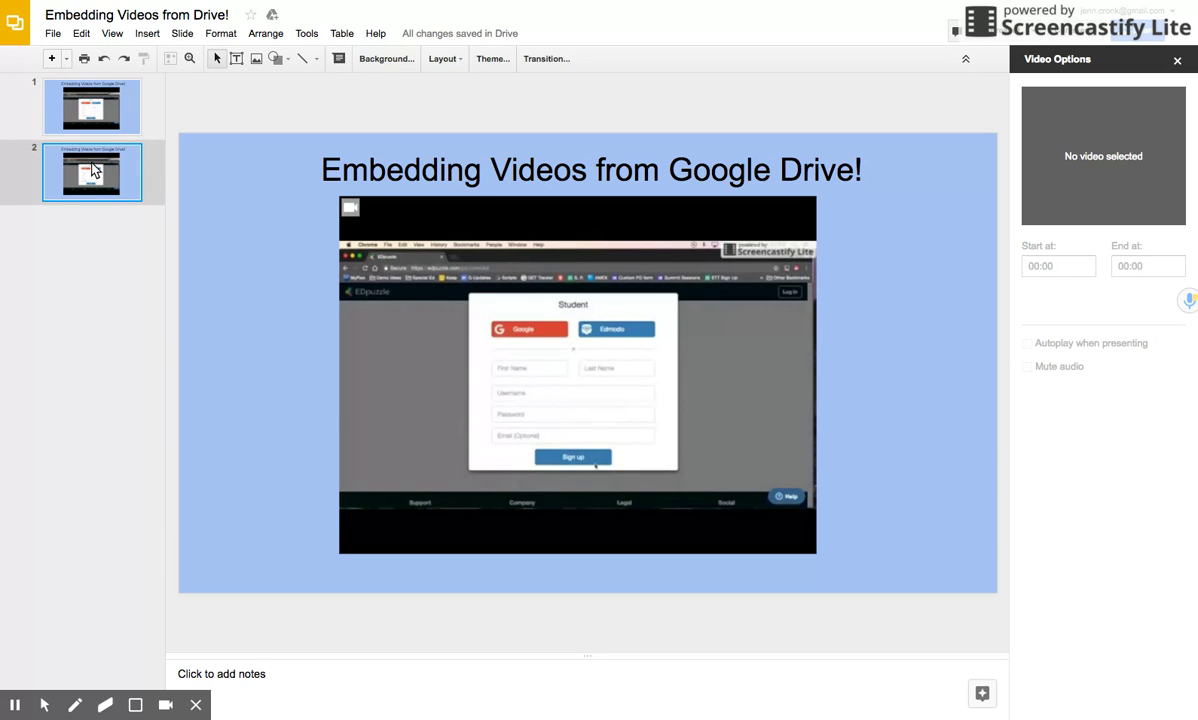
left_click(123, 177)
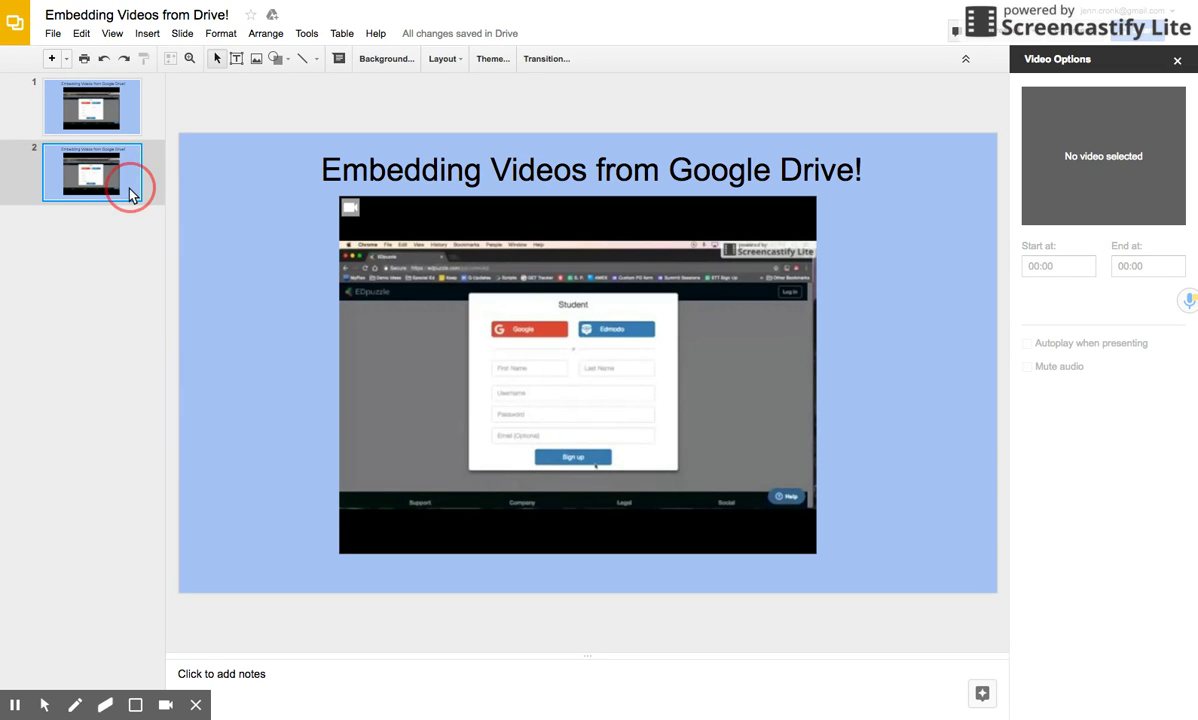
left_click(800, 333)
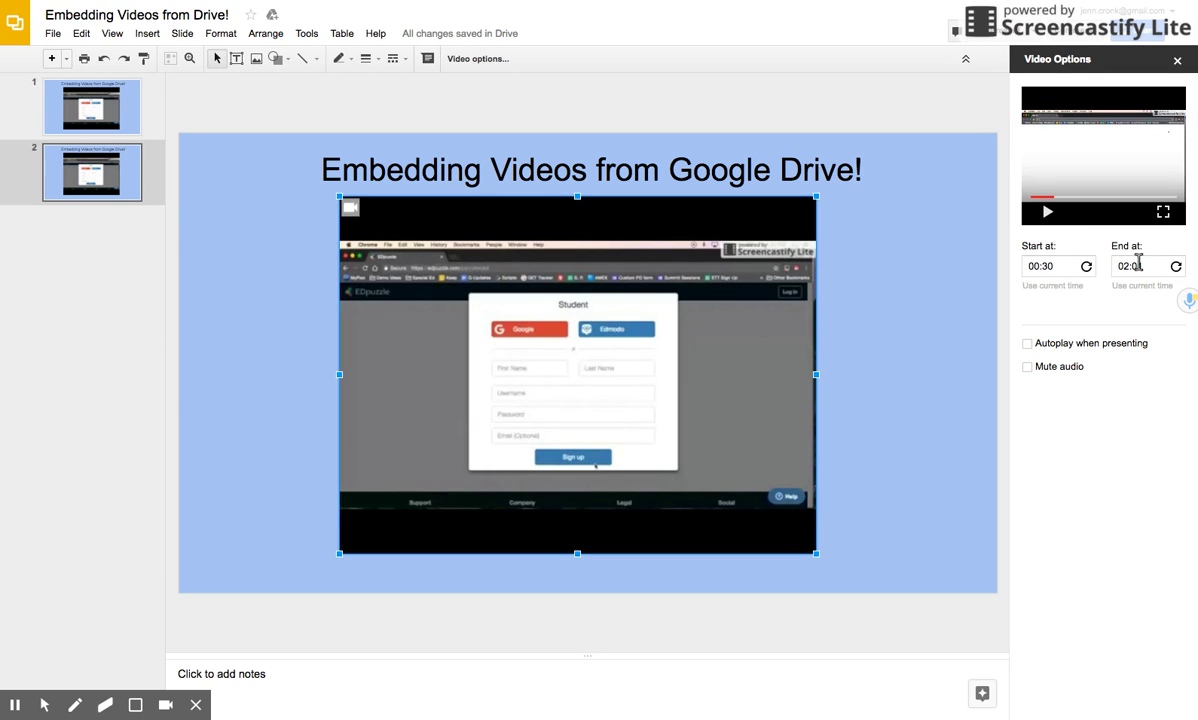
Trim the slide 2 video to start at 02:30 and end at 02:58.
left_click(1055, 265)
left_click_drag(1055, 265, 997, 277)
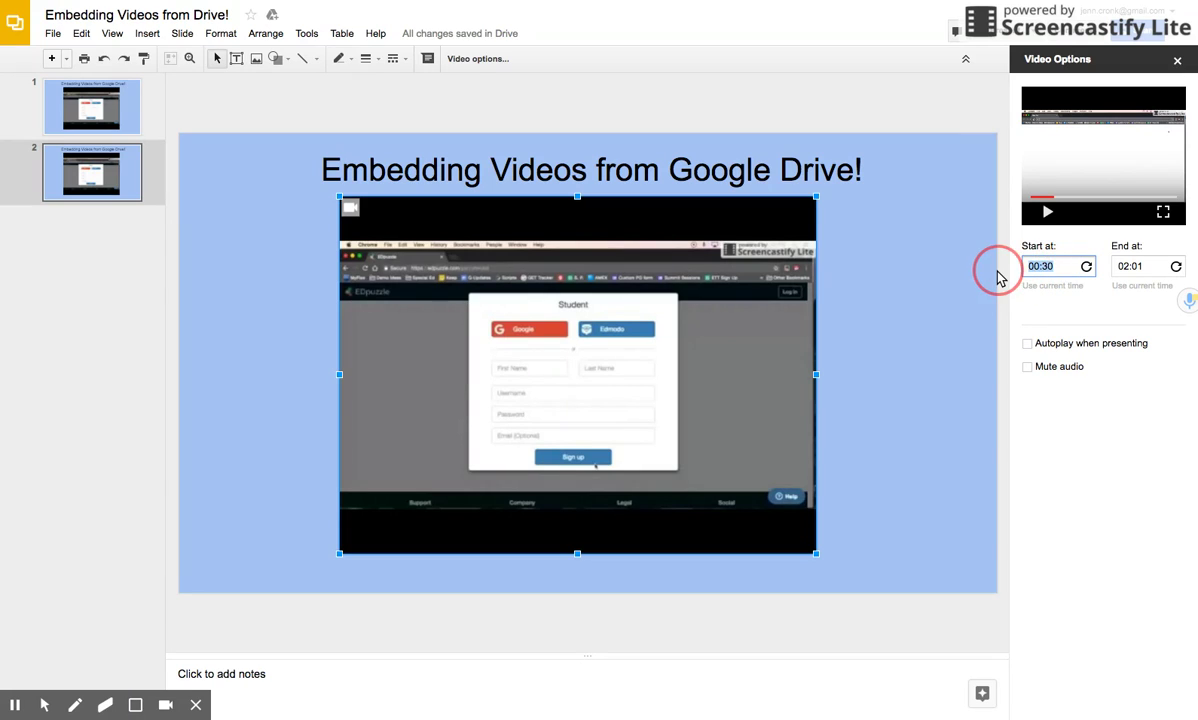
type("2:30")
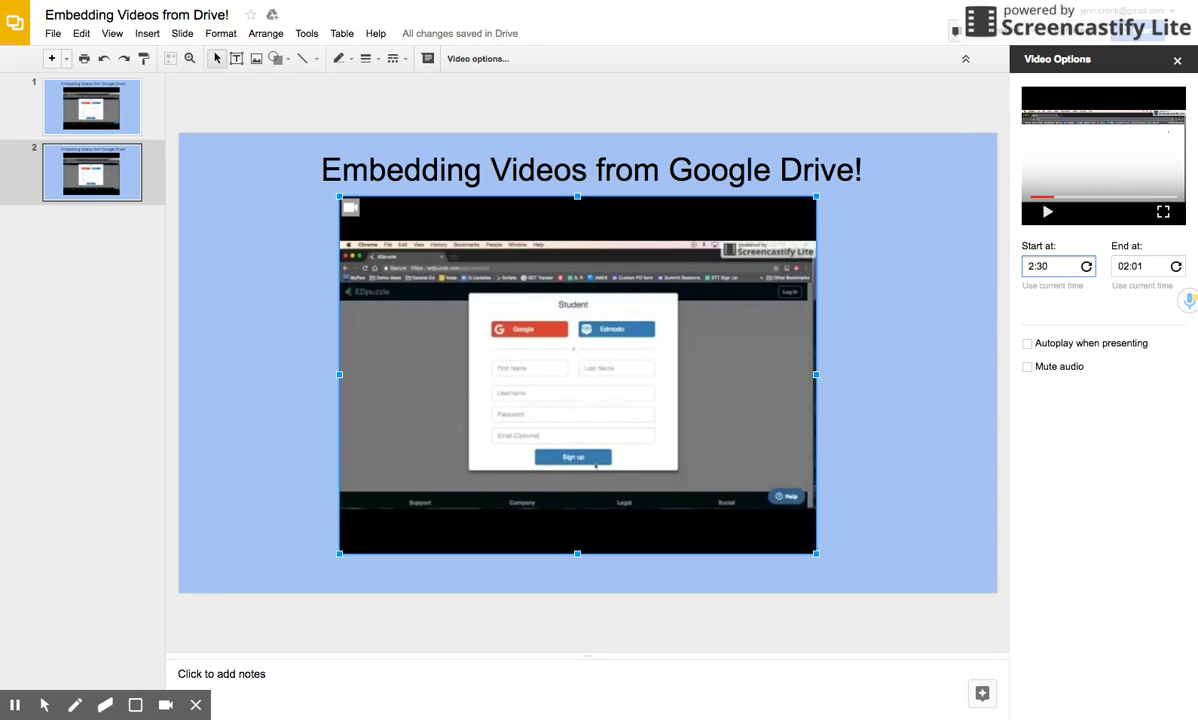
left_click(1145, 247)
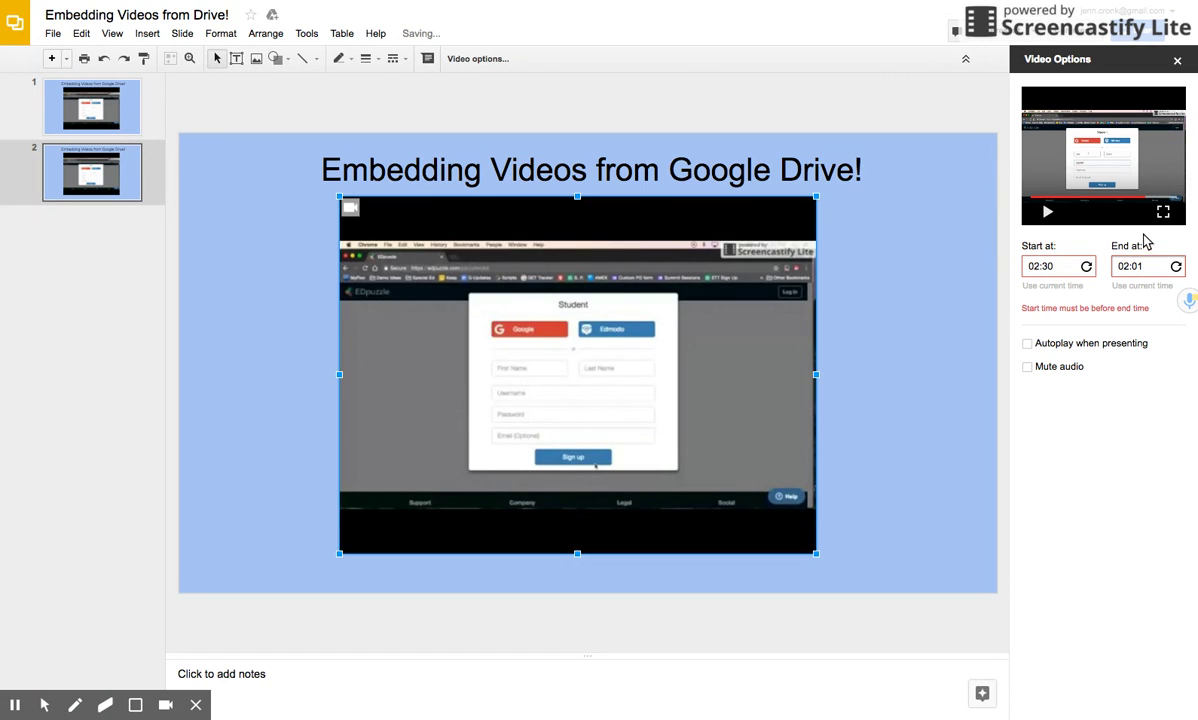
left_click(1159, 199)
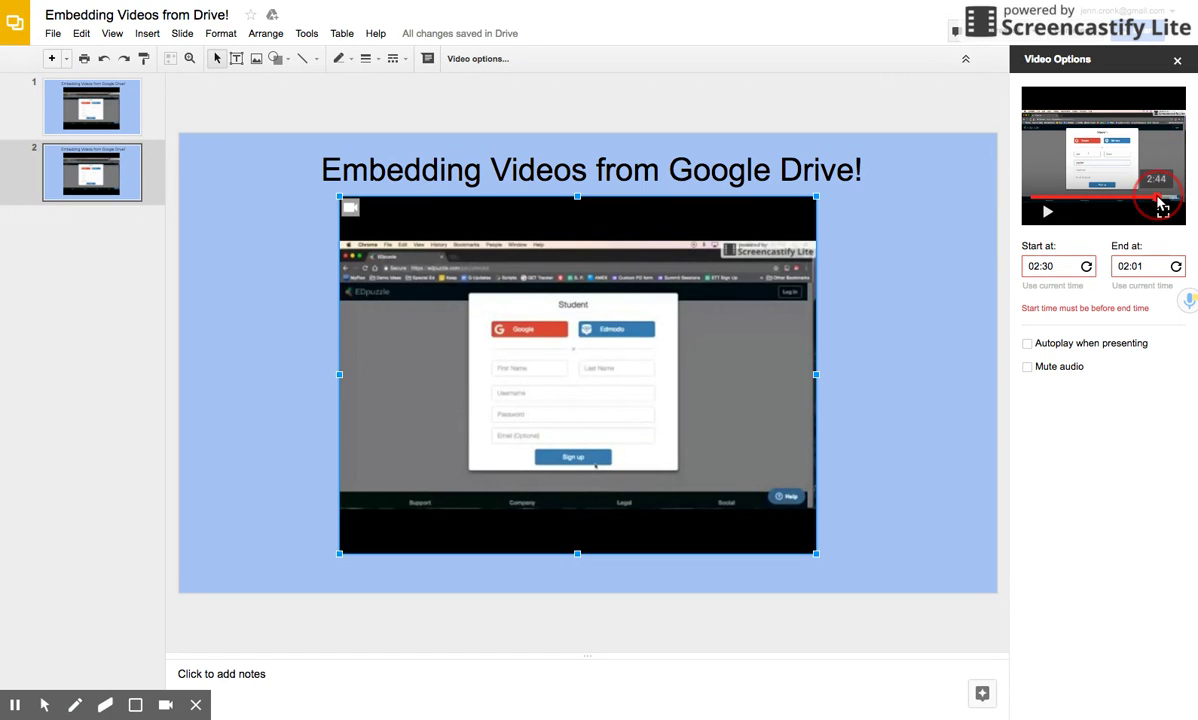
left_click(1160, 288)
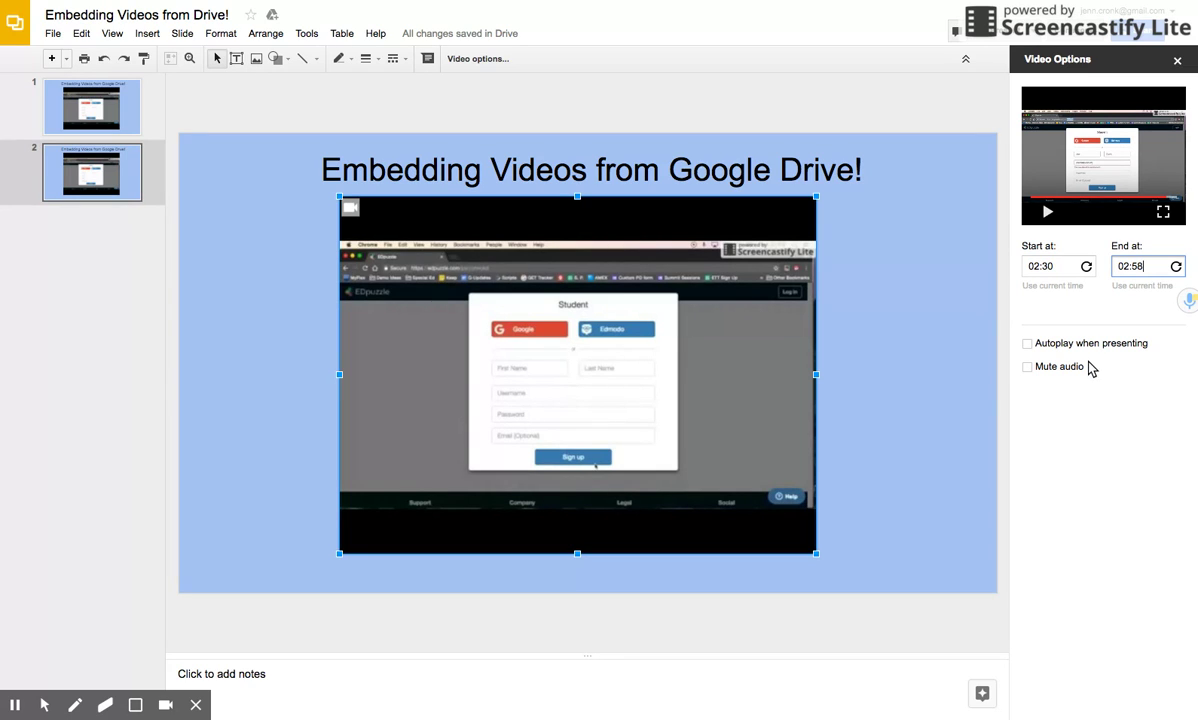
Turn on Mute audio for the slide 2 video.
left_click(1027, 368)
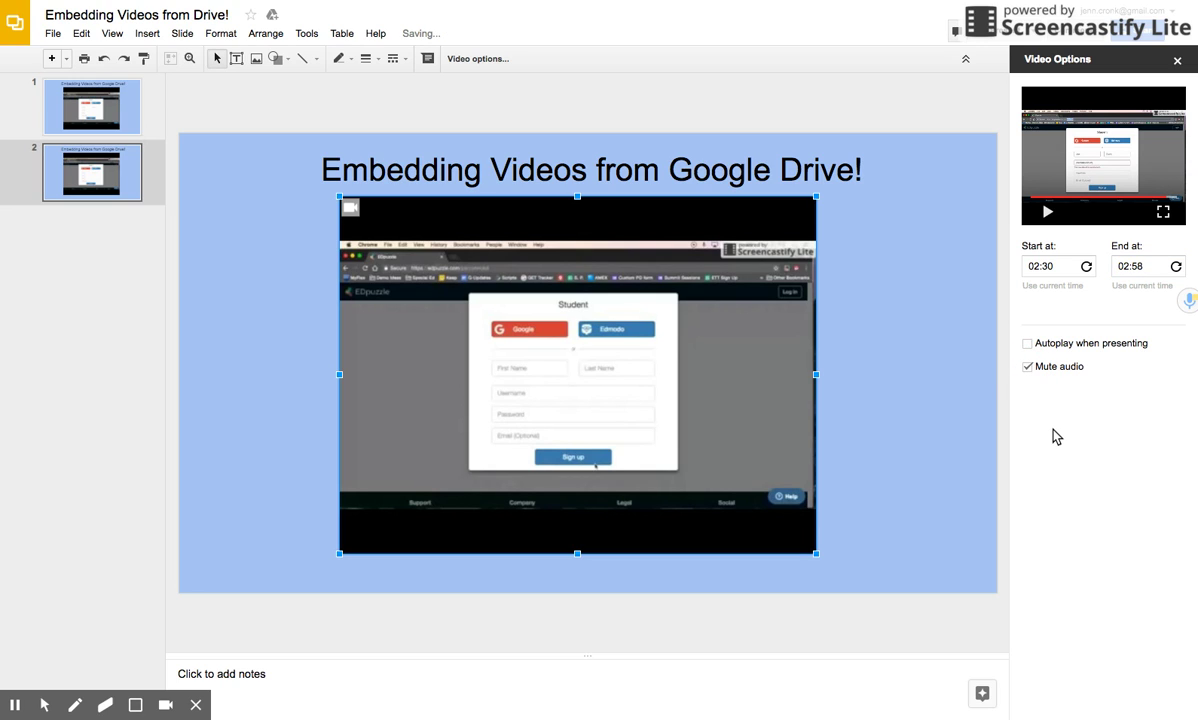